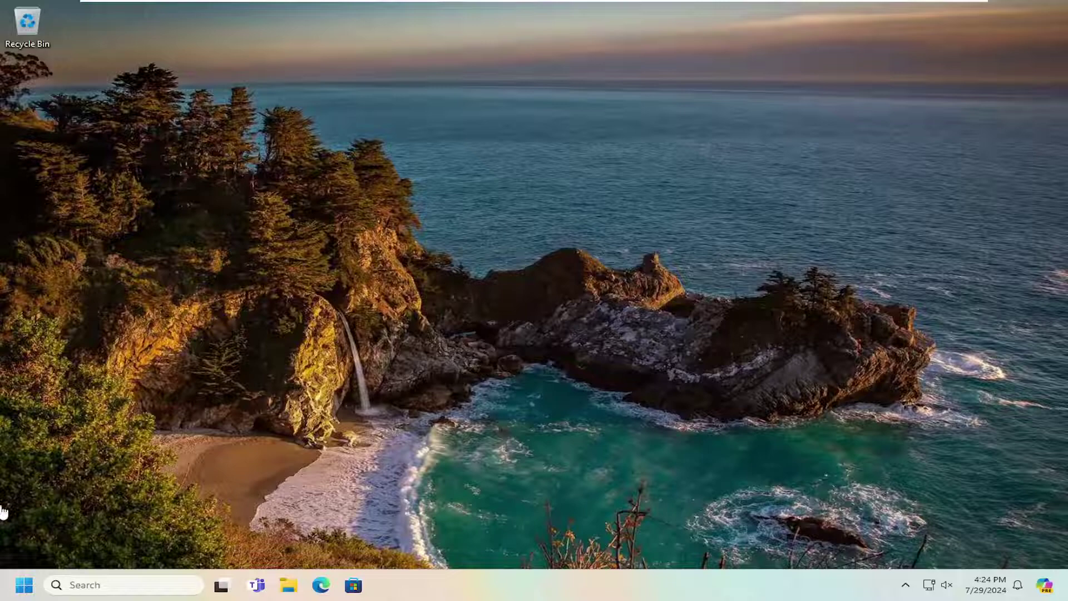
Open Settings > Personalization > Taskbar and expand Taskbar behaviors, confirming auto-hide is unchecked.
{"action": "left_click", "coordinate": [20, 586]}
{"action": "type", "text": "settings"}
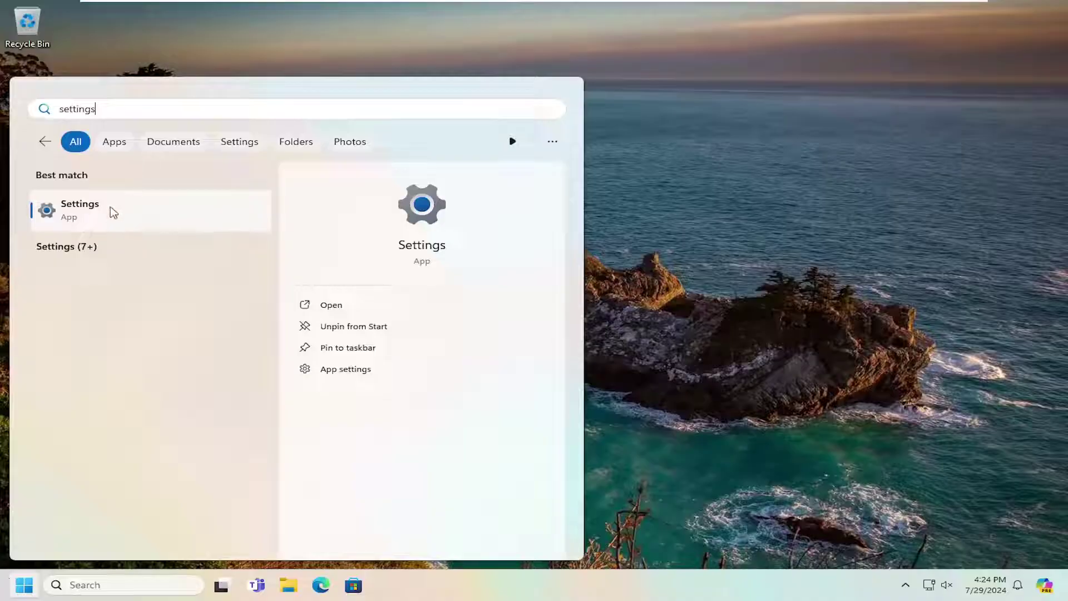
{"action": "left_click", "coordinate": [108, 220]}
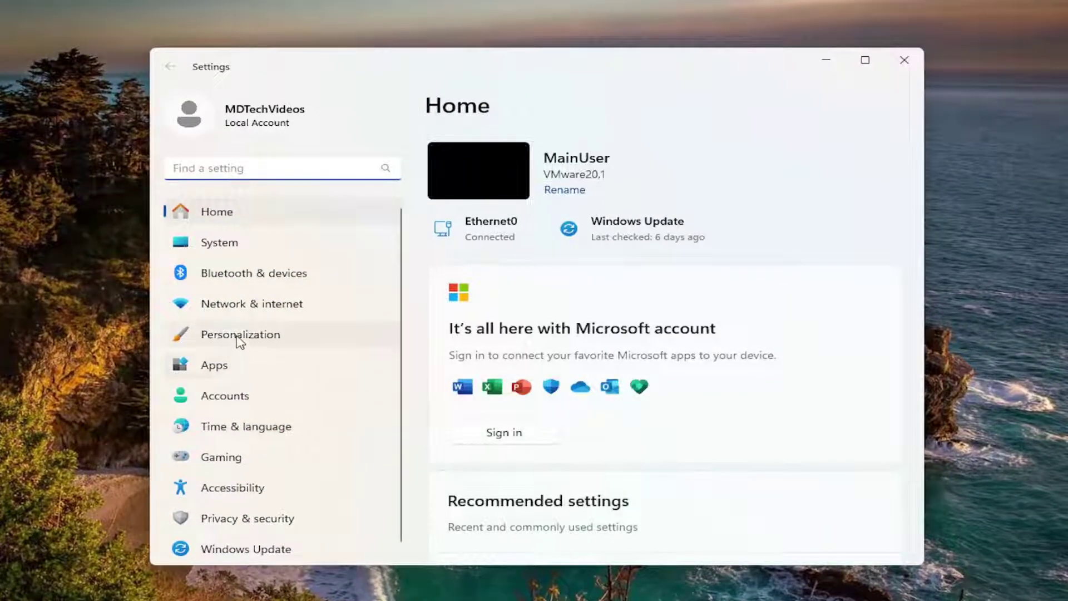
{"action": "left_click", "coordinate": [239, 336]}
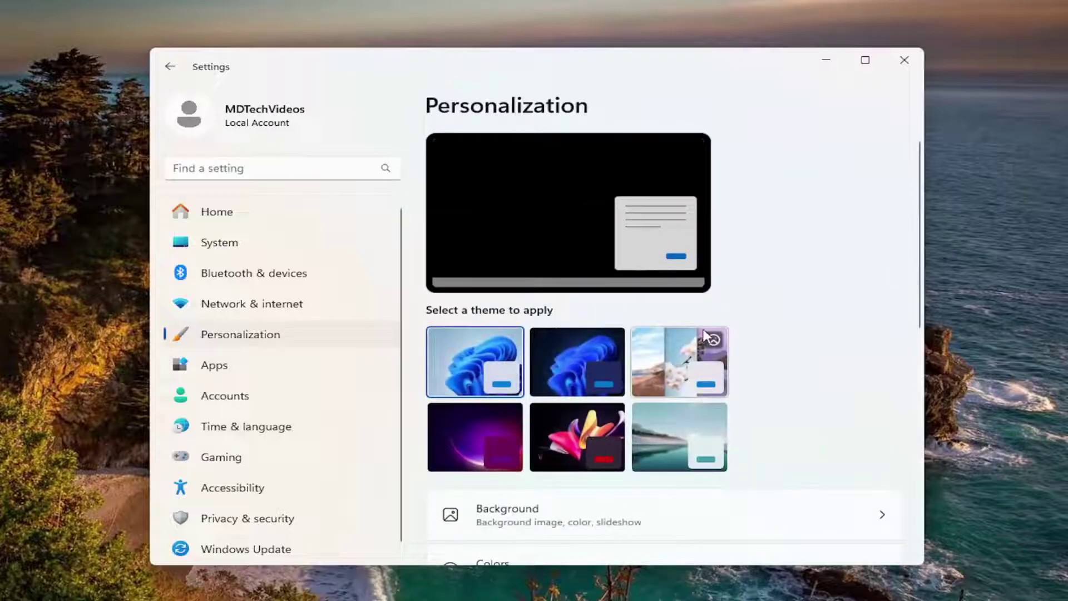
{"action": "scroll", "coordinate": [671, 319], "scroll_direction": "down", "scroll_amount": 3}
{"action": "scroll", "coordinate": [662, 317], "scroll_direction": "down", "scroll_amount": 7}
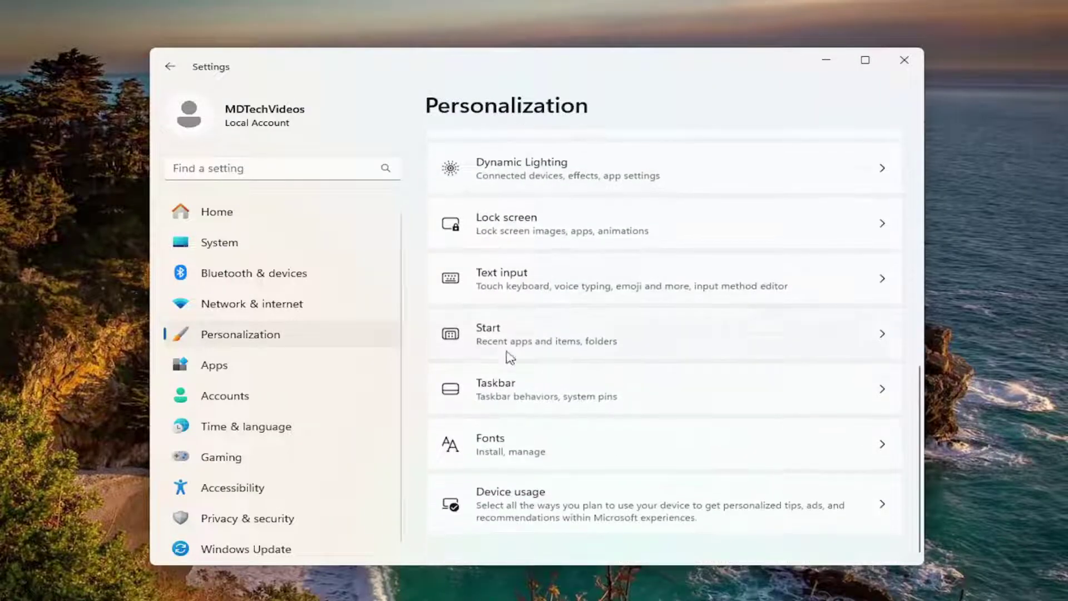
{"action": "left_click", "coordinate": [507, 398]}
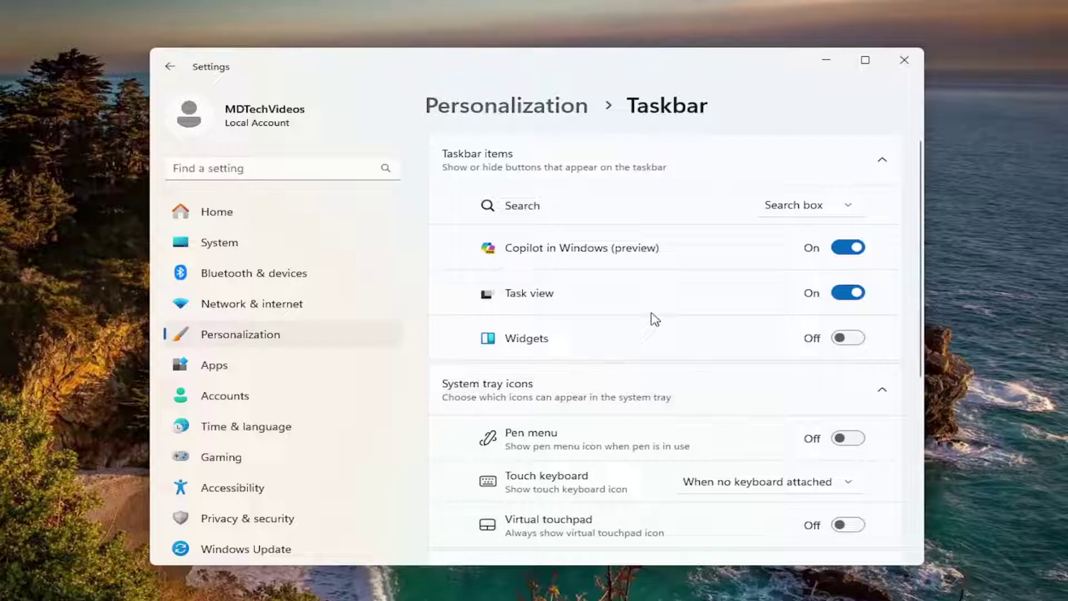
{"action": "scroll", "coordinate": [654, 315], "scroll_direction": "down", "scroll_amount": 5}
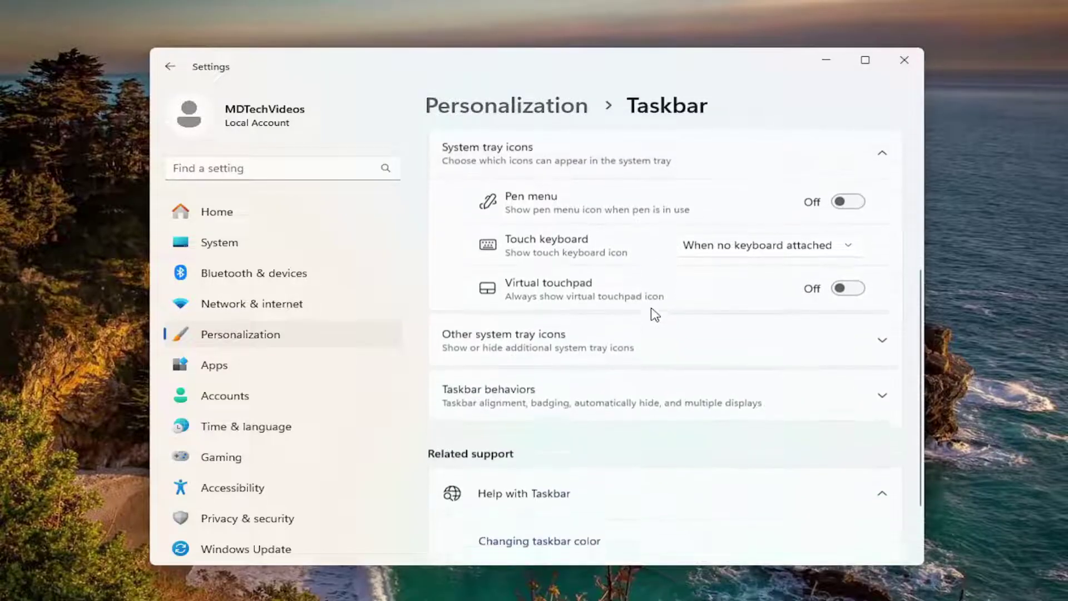
{"action": "left_click", "coordinate": [541, 381]}
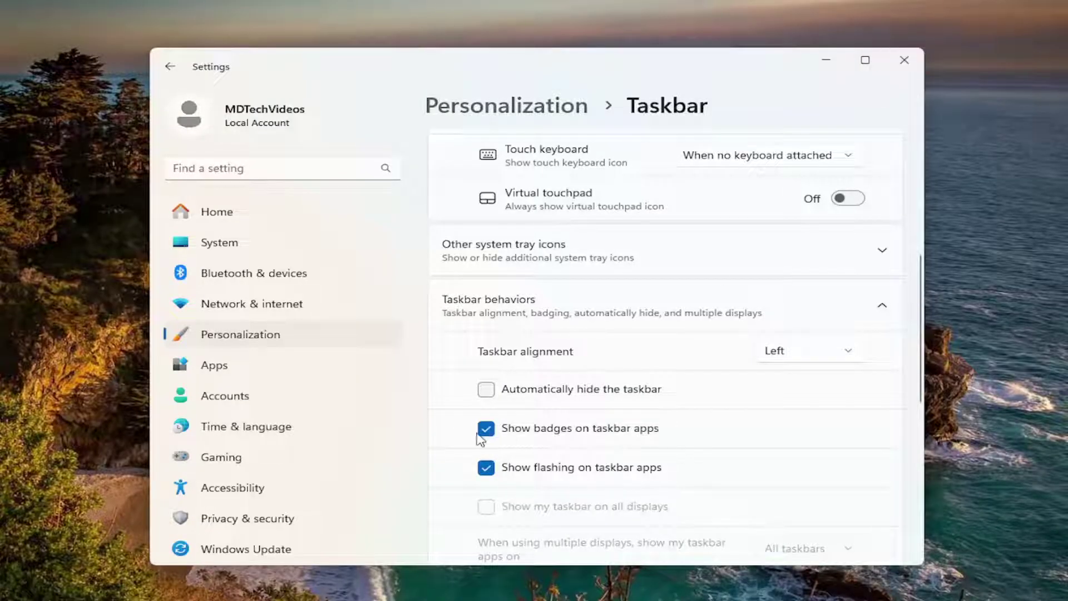
Close Settings and open the 'Choose when to show the touch keyboard' setting via a 'tablet m' search.
{"action": "left_click", "coordinate": [904, 60]}
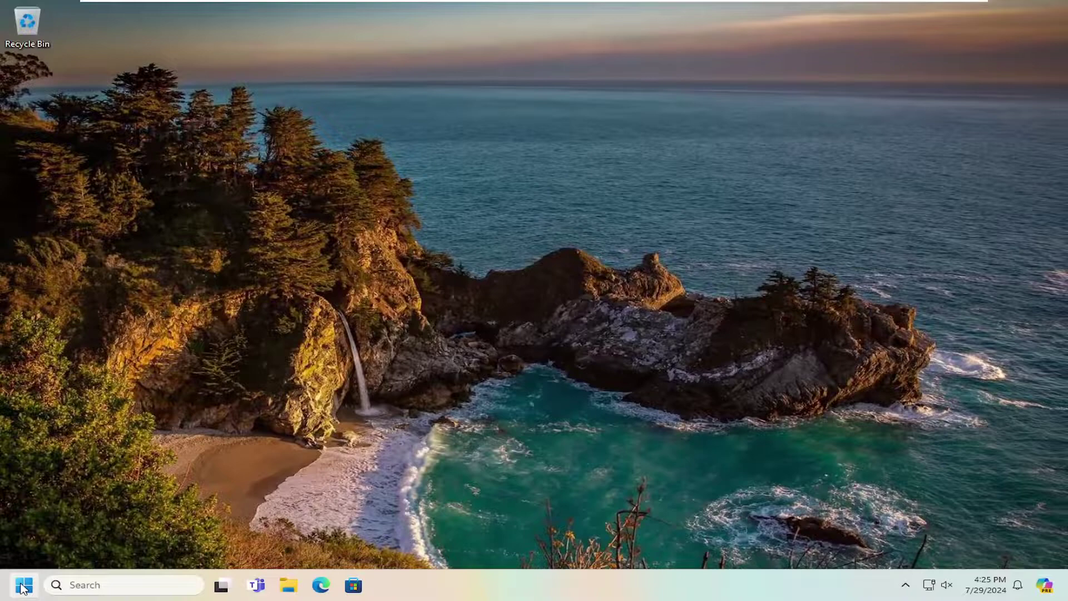
{"action": "left_click", "coordinate": [23, 585]}
{"action": "type", "text": "tablet mode"}
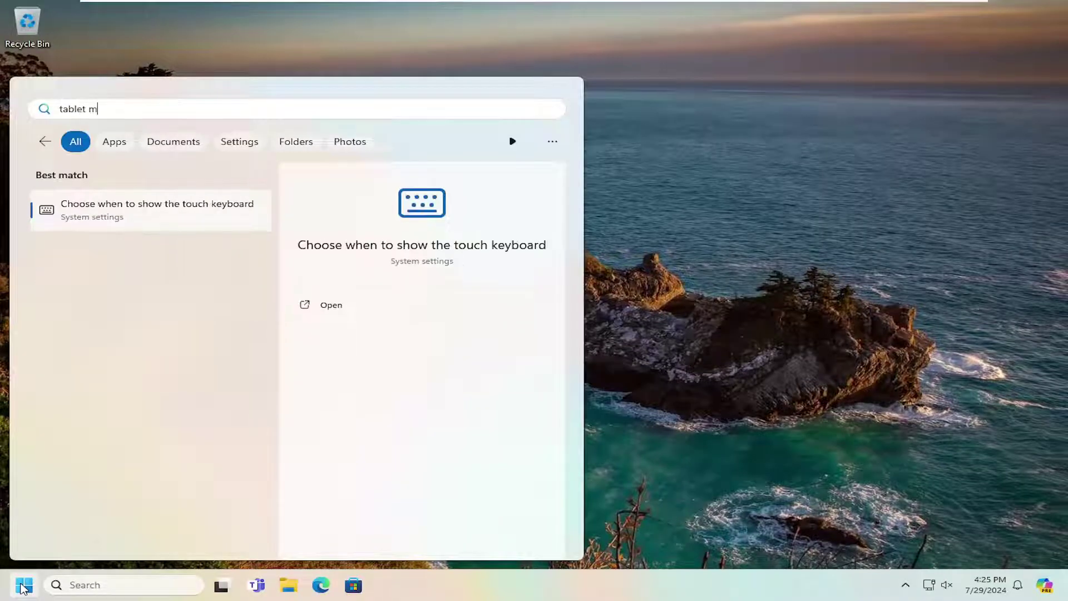
{"action": "left_click", "coordinate": [157, 209]}
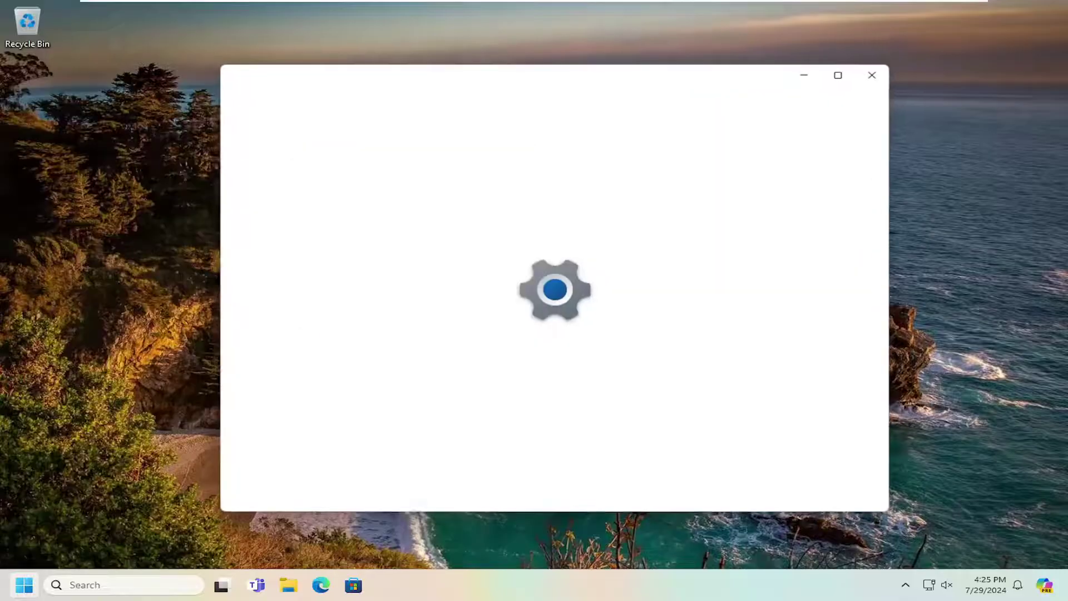
Set 'Show the touch keyboard' to Never and close Settings.
{"action": "scroll", "coordinate": [723, 289], "scroll_direction": "up", "scroll_amount": 1}
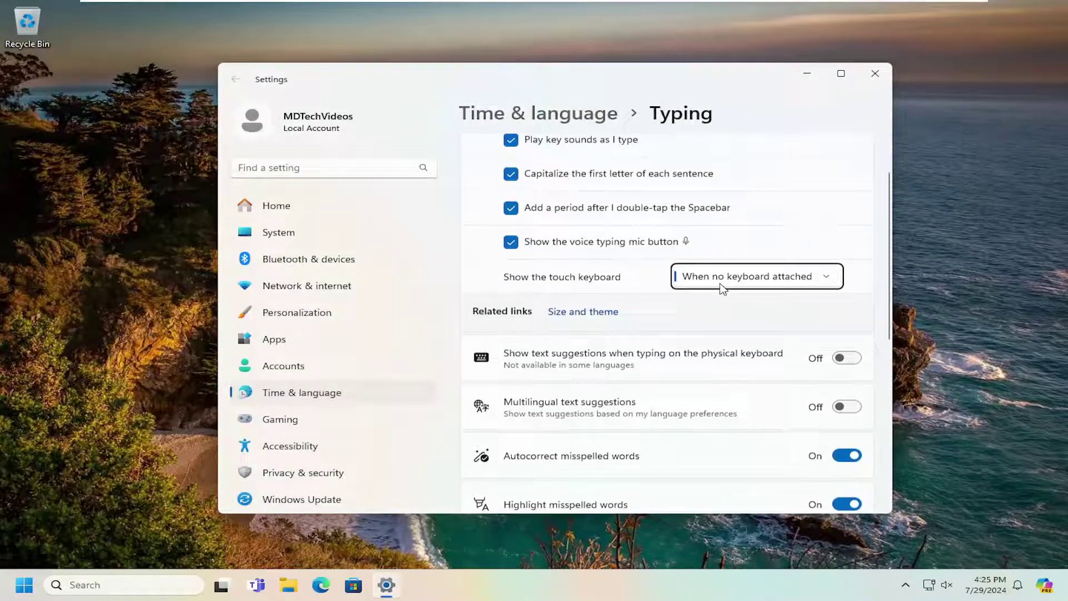
{"action": "left_click", "coordinate": [722, 288]}
{"action": "left_click", "coordinate": [695, 300]}
{"action": "scroll", "coordinate": [616, 282], "scroll_direction": "down", "scroll_amount": 1}
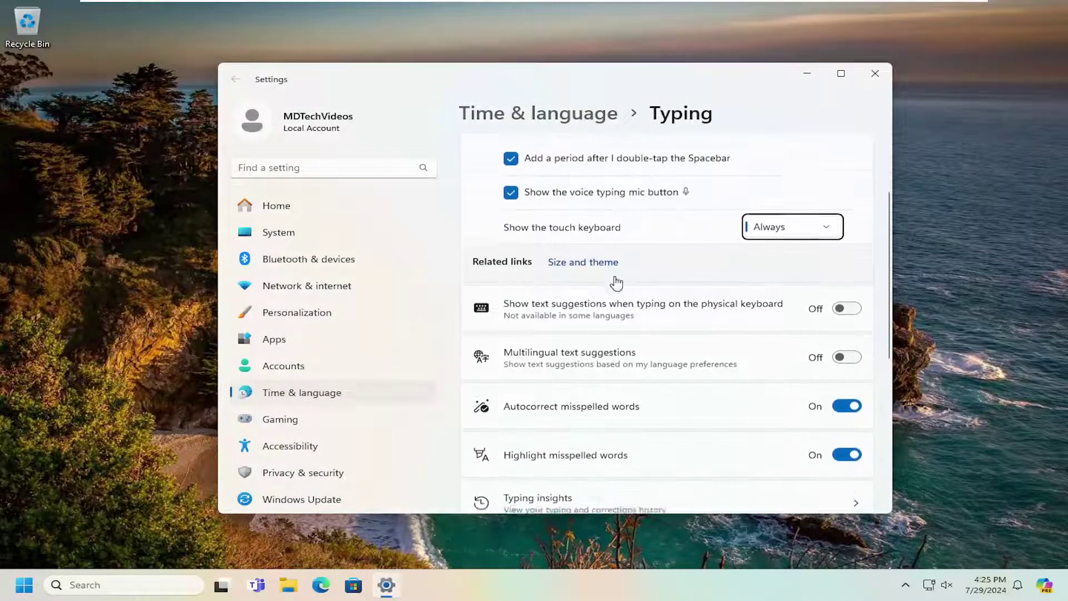
{"action": "left_click", "coordinate": [787, 227]}
{"action": "left_click", "coordinate": [776, 176]}
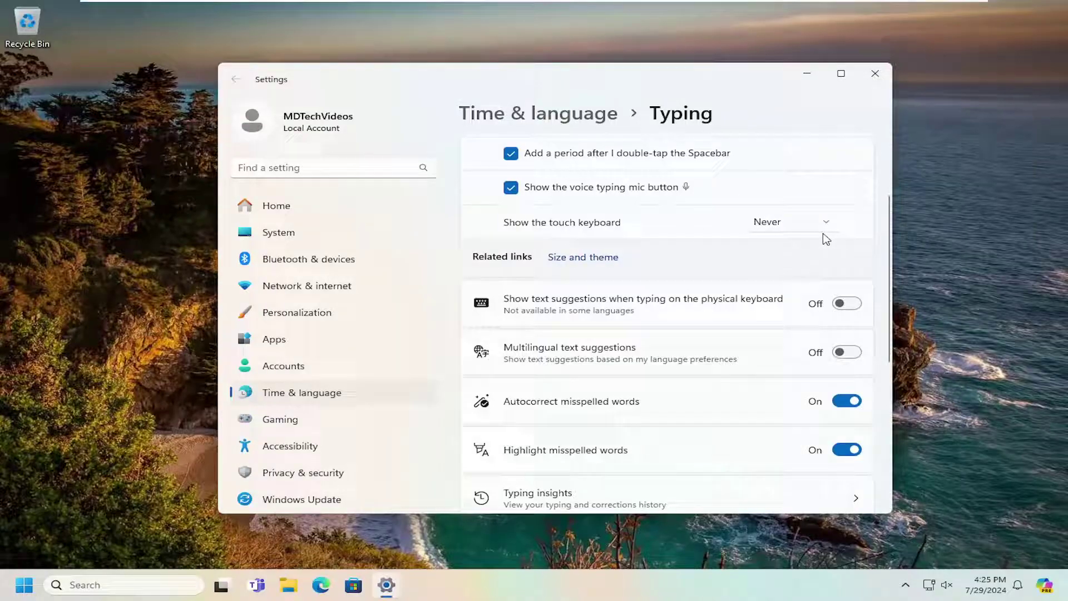
{"action": "left_click", "coordinate": [875, 73]}
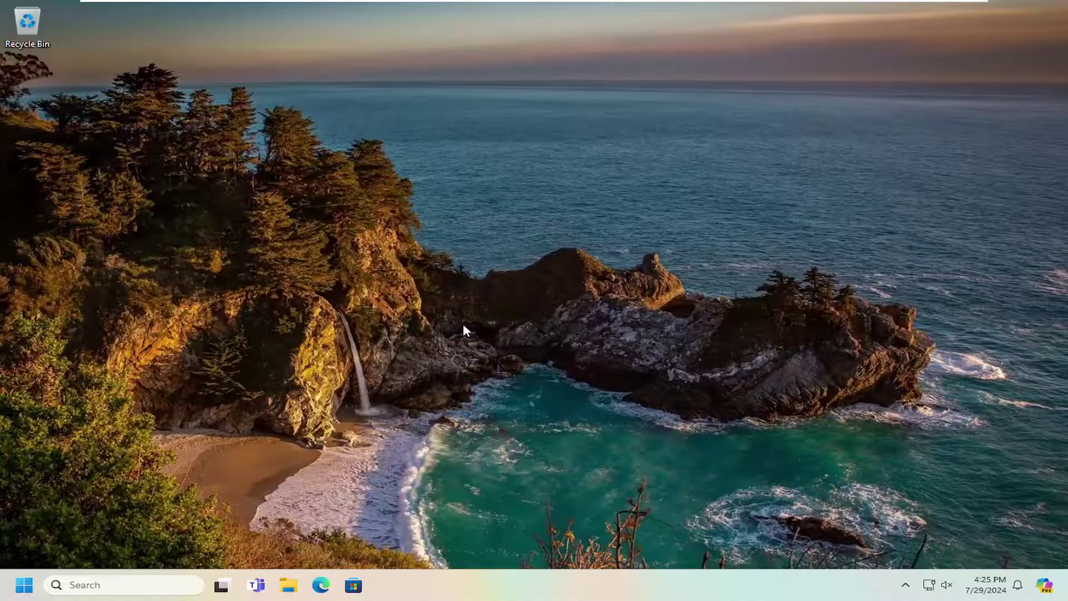
Run Registry Editor as administrator from a 'rege' search, approve the prompt, and collapse HKEY_CURRENT_USER.
{"action": "left_click", "coordinate": [17, 594]}
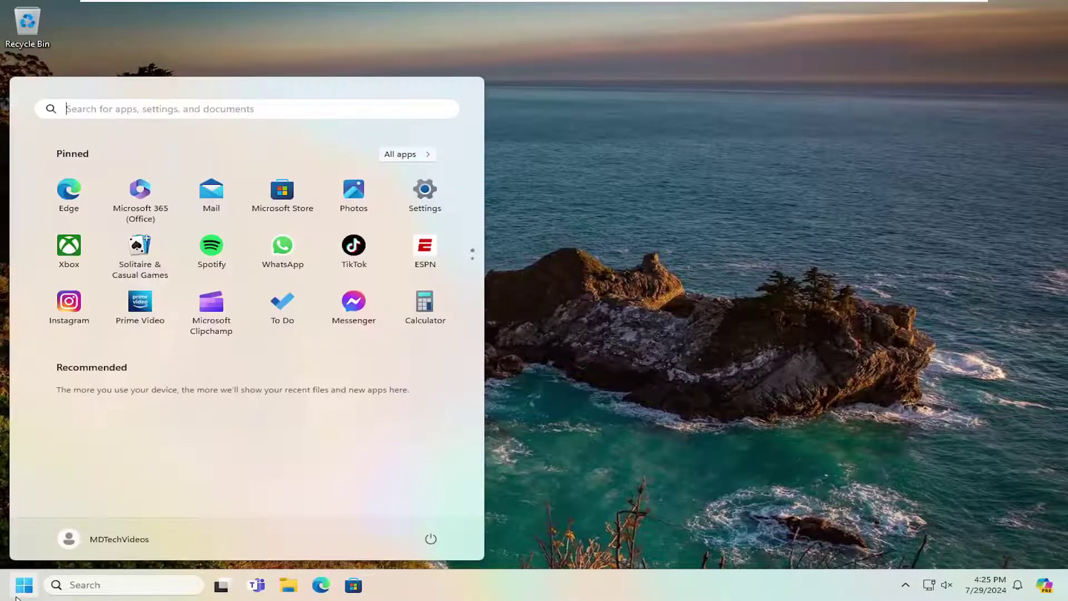
{"action": "type", "text": "regedit"}
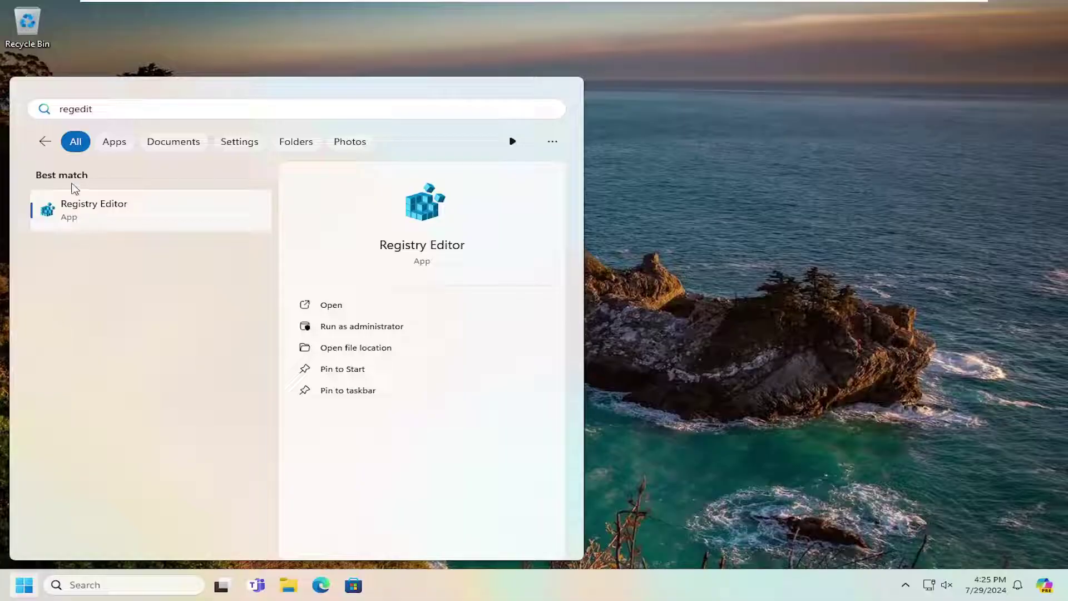
{"action": "right_click", "coordinate": [103, 214]}
{"action": "left_click", "coordinate": [154, 226]}
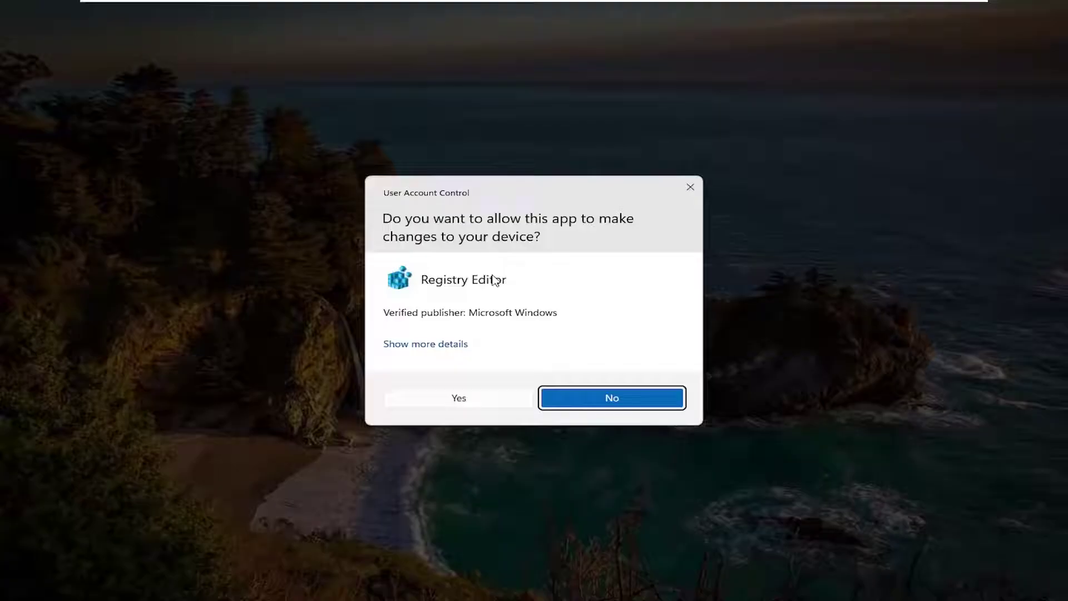
{"action": "left_click", "coordinate": [489, 401]}
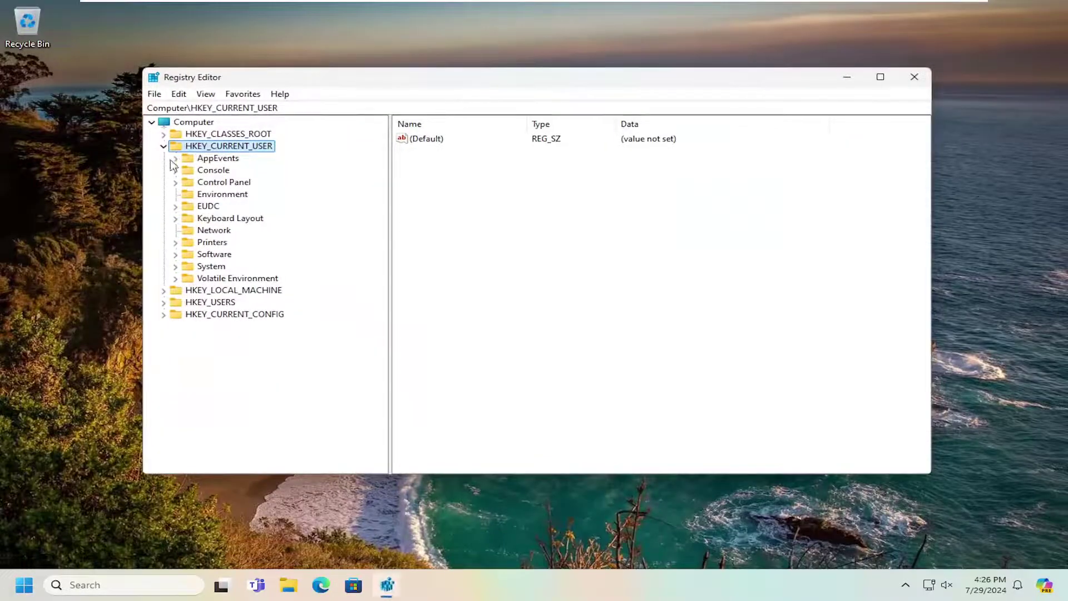
{"action": "double_click", "coordinate": [195, 148]}
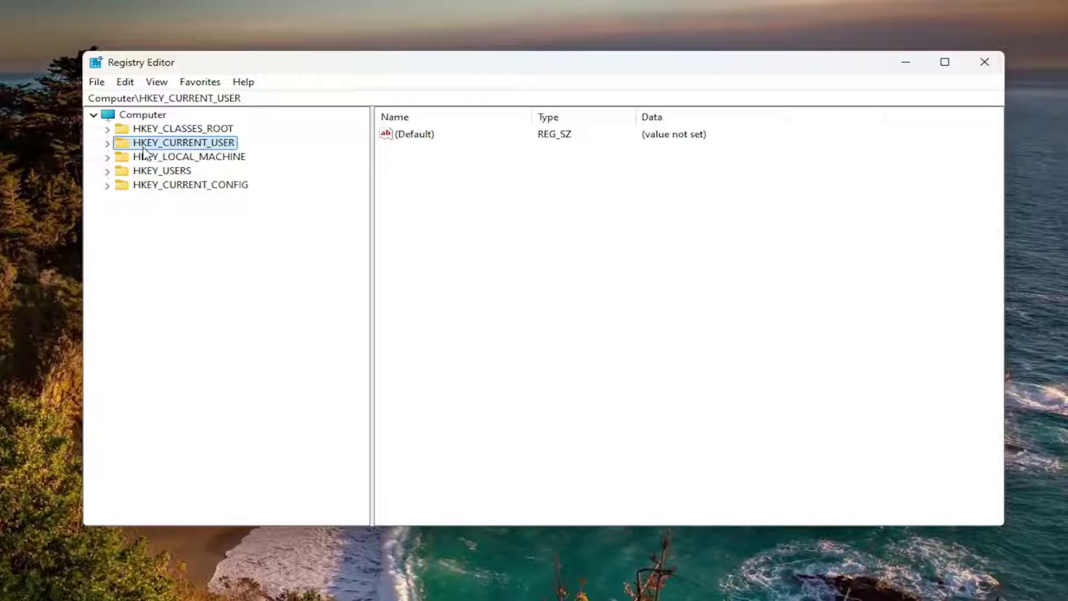
{"action": "left_click", "coordinate": [126, 116]}
{"action": "left_click", "coordinate": [97, 83]}
{"action": "left_click", "coordinate": [130, 117]}
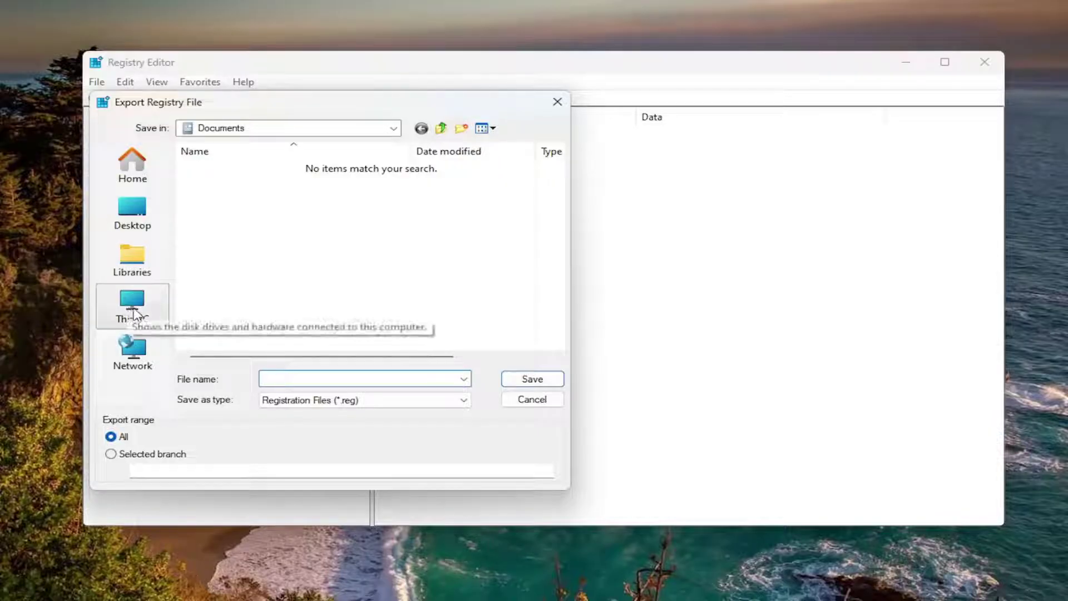
{"action": "left_click", "coordinate": [533, 399]}
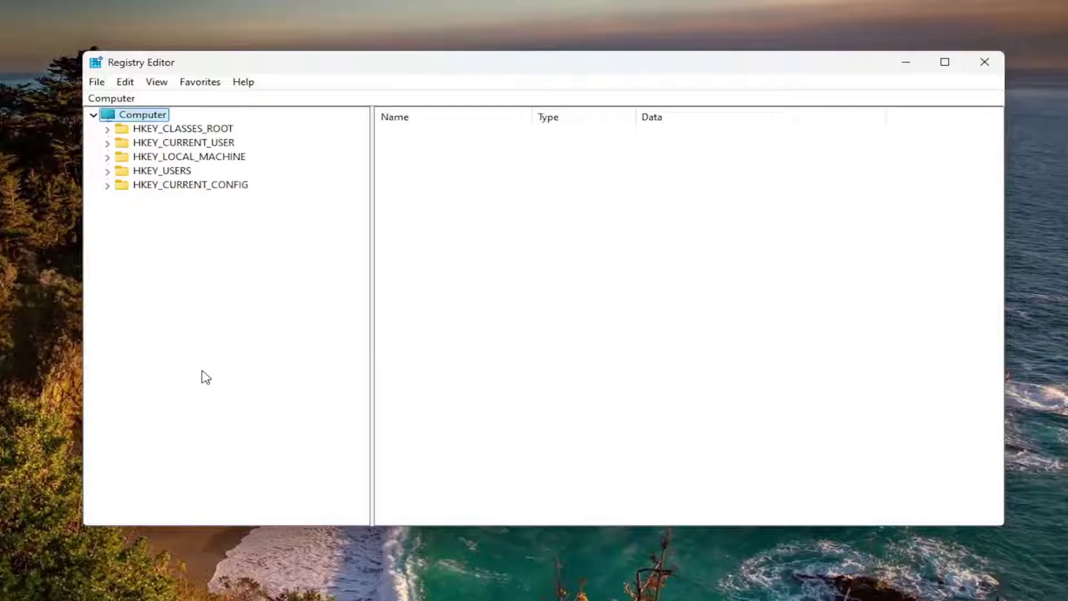
{"action": "left_click", "coordinate": [99, 83]}
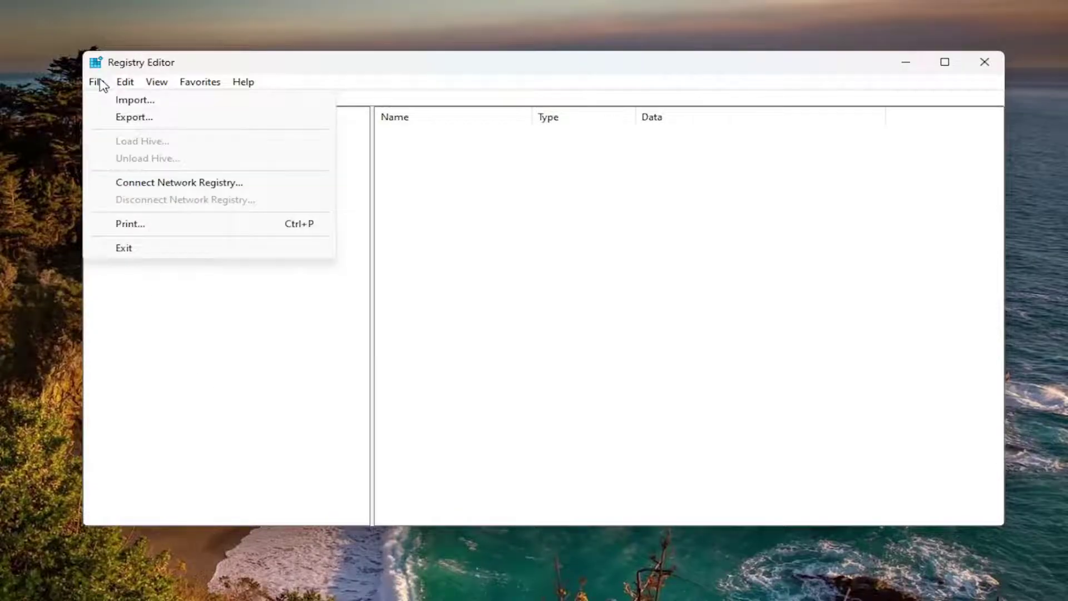
{"action": "left_click", "coordinate": [120, 100]}
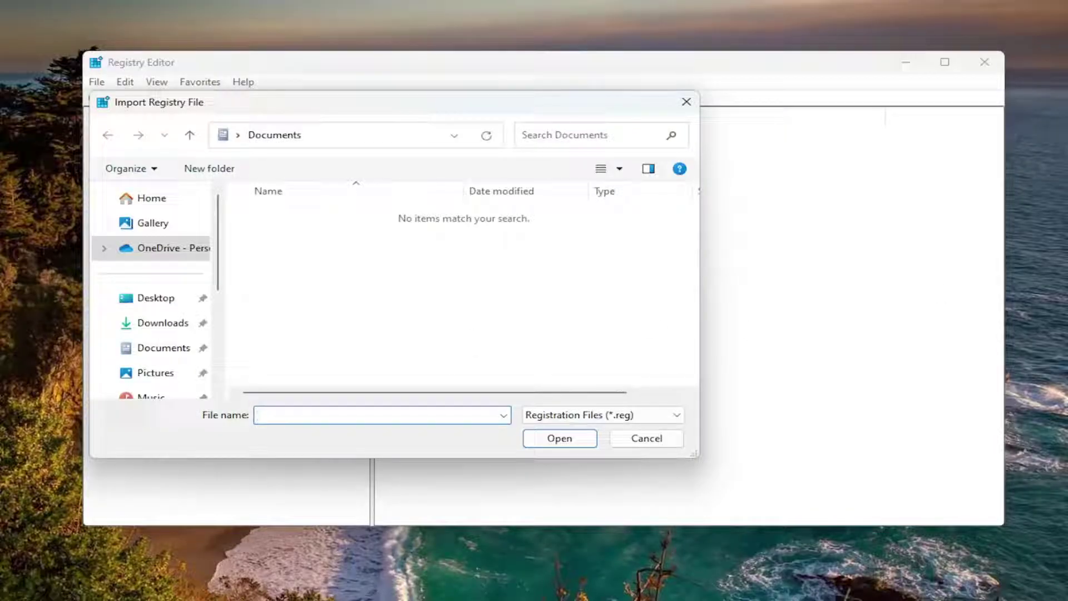
{"action": "left_click", "coordinate": [639, 448]}
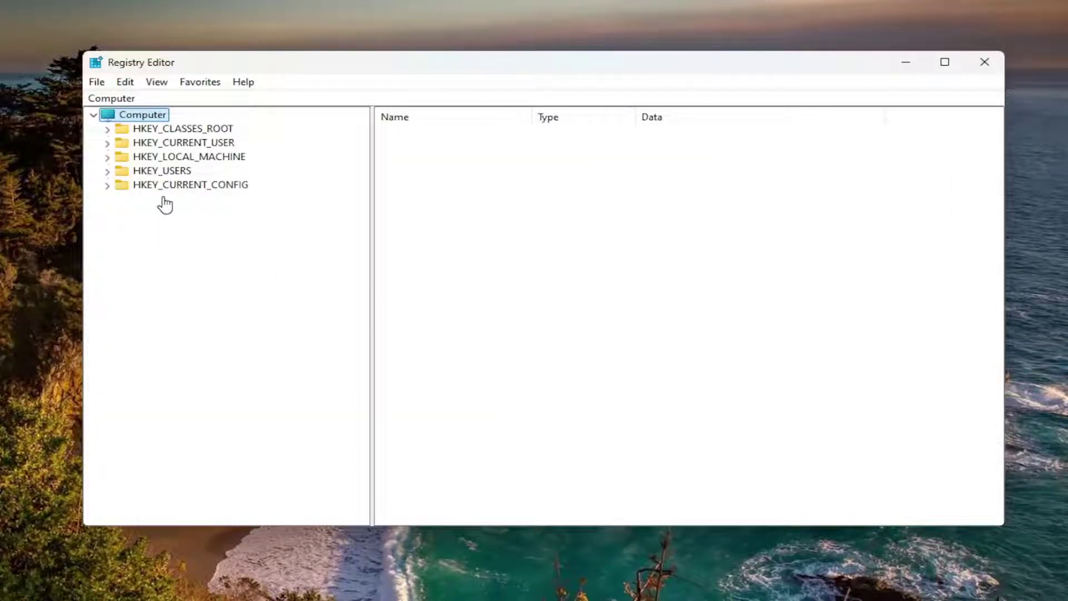
Expand HKEY_CURRENT_USER > Software > Microsoft > Windows > CurrentVersion and select CurrentVersion.
{"action": "double_click", "coordinate": [217, 145]}
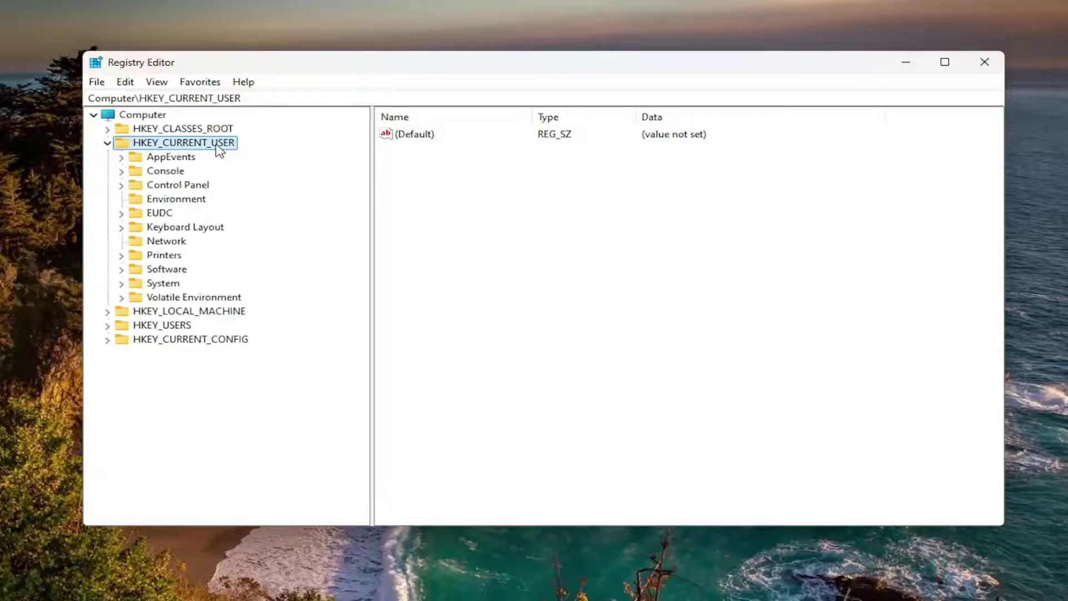
{"action": "left_click", "coordinate": [167, 285]}
{"action": "double_click", "coordinate": [164, 270]}
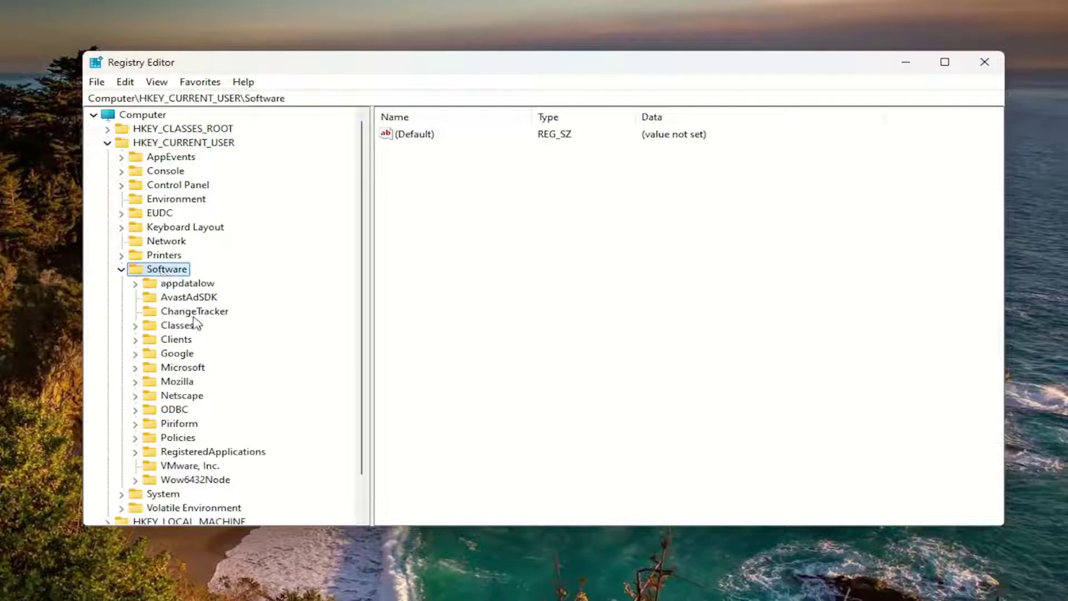
{"action": "double_click", "coordinate": [174, 368]}
{"action": "scroll", "coordinate": [173, 372], "scroll_direction": "down", "scroll_amount": 17}
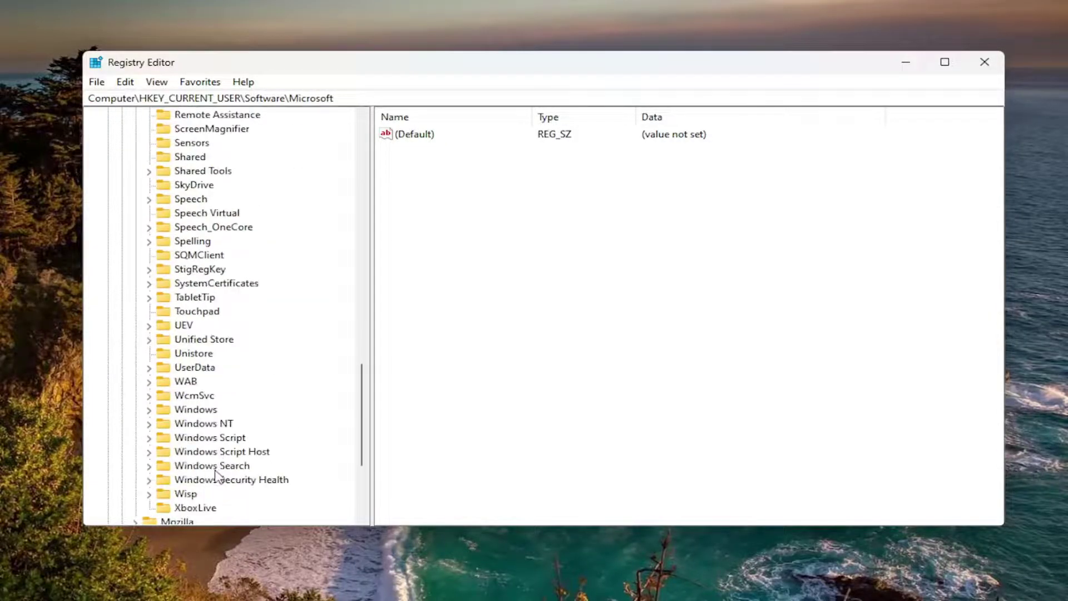
{"action": "double_click", "coordinate": [198, 411]}
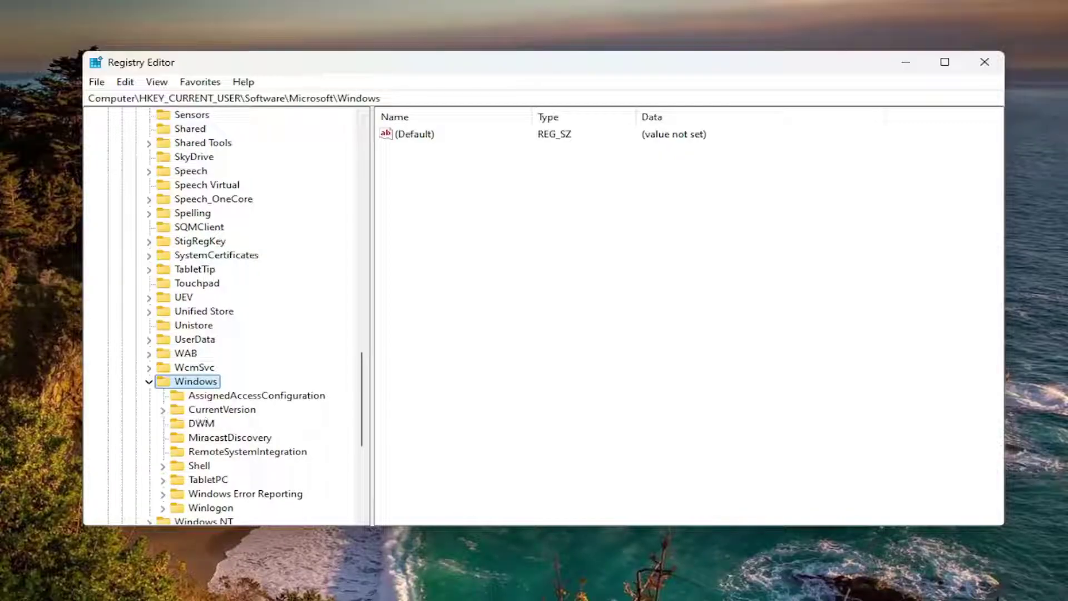
{"action": "double_click", "coordinate": [220, 410]}
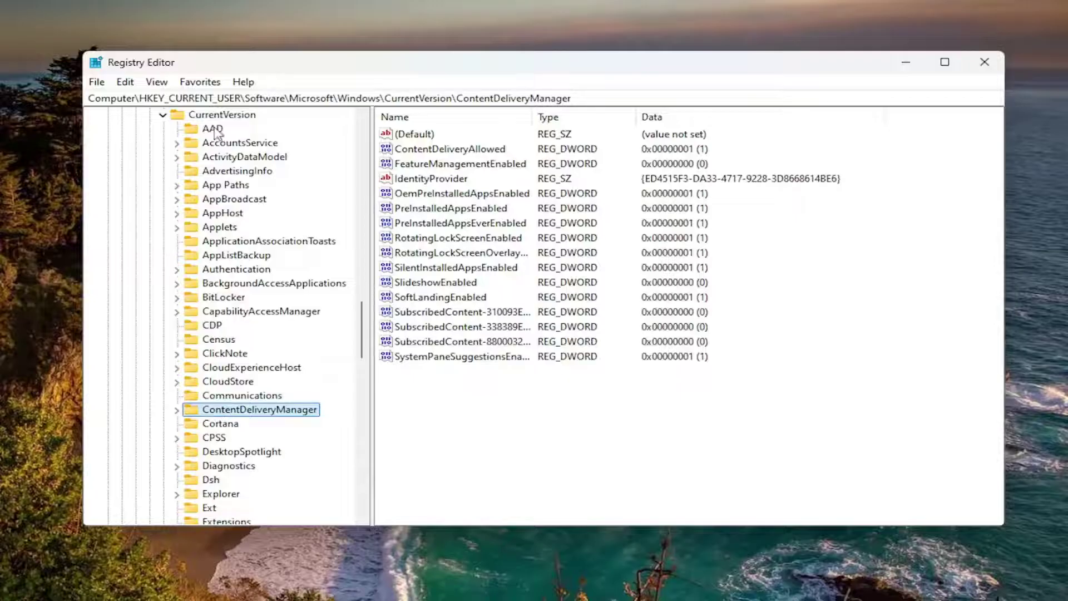
{"action": "left_click", "coordinate": [222, 115]}
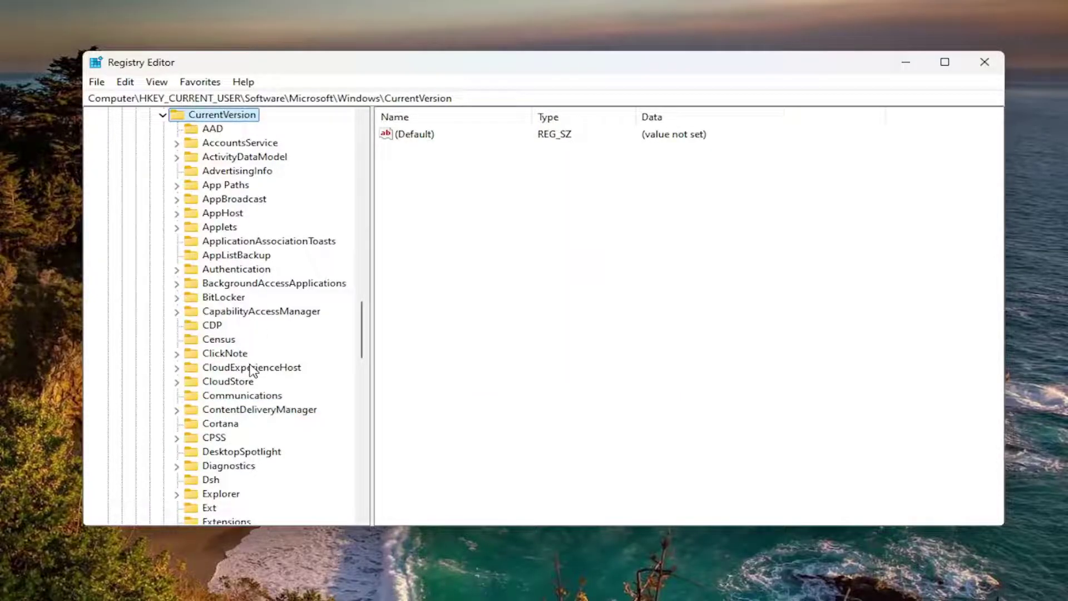
{"action": "scroll", "coordinate": [239, 410], "scroll_direction": "down", "scroll_amount": 13}
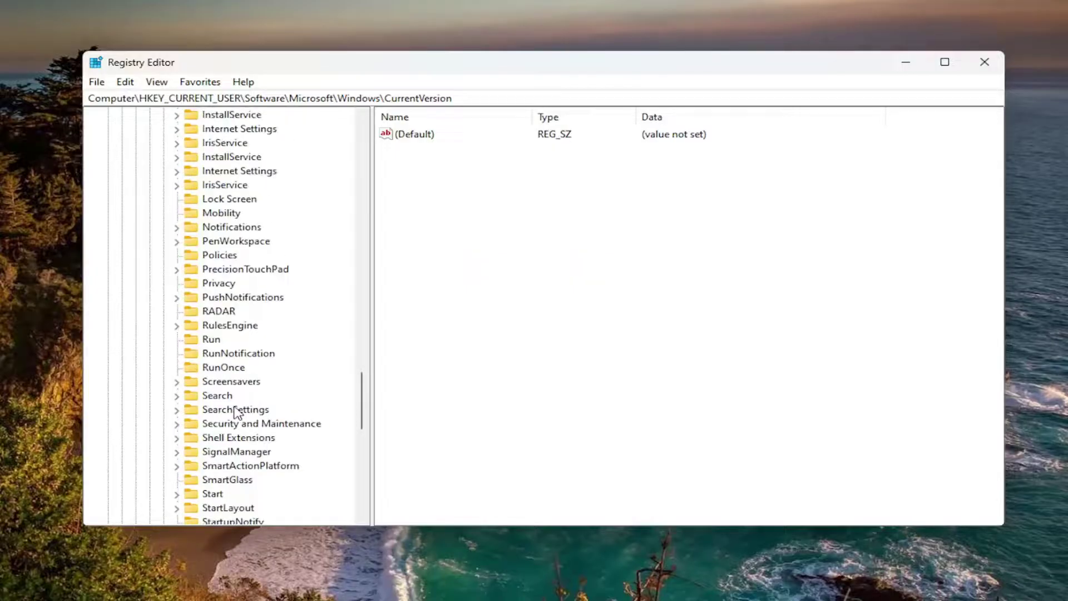
Delete the IrisService key under CurrentVersion and confirm removal of its subkeys.
{"action": "scroll", "coordinate": [239, 410], "scroll_direction": "up", "scroll_amount": 2}
{"action": "left_click", "coordinate": [221, 227]}
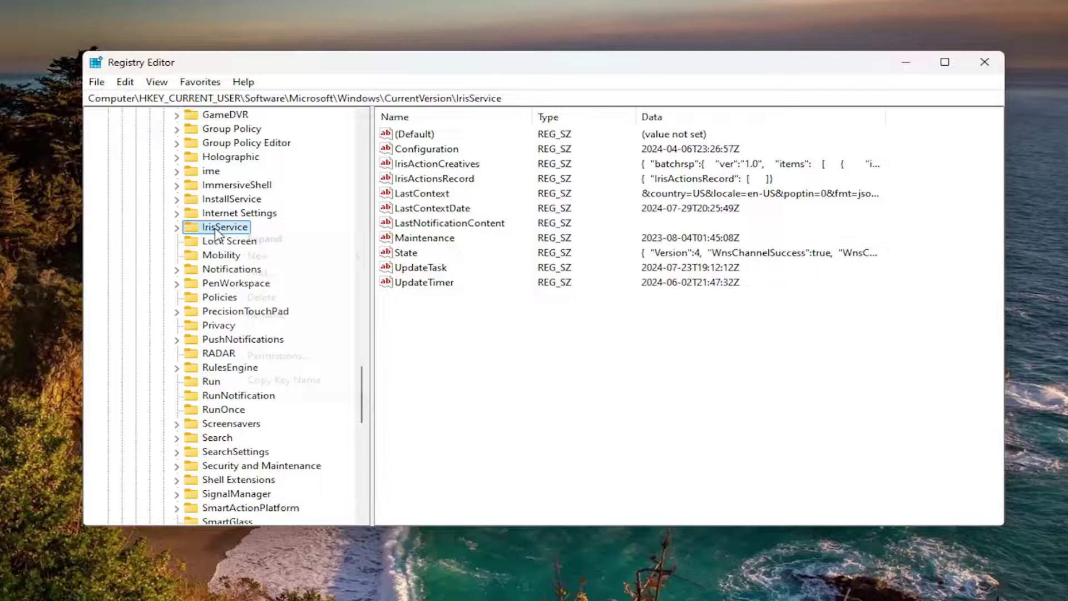
{"action": "right_click", "coordinate": [218, 229]}
{"action": "left_click", "coordinate": [272, 298]}
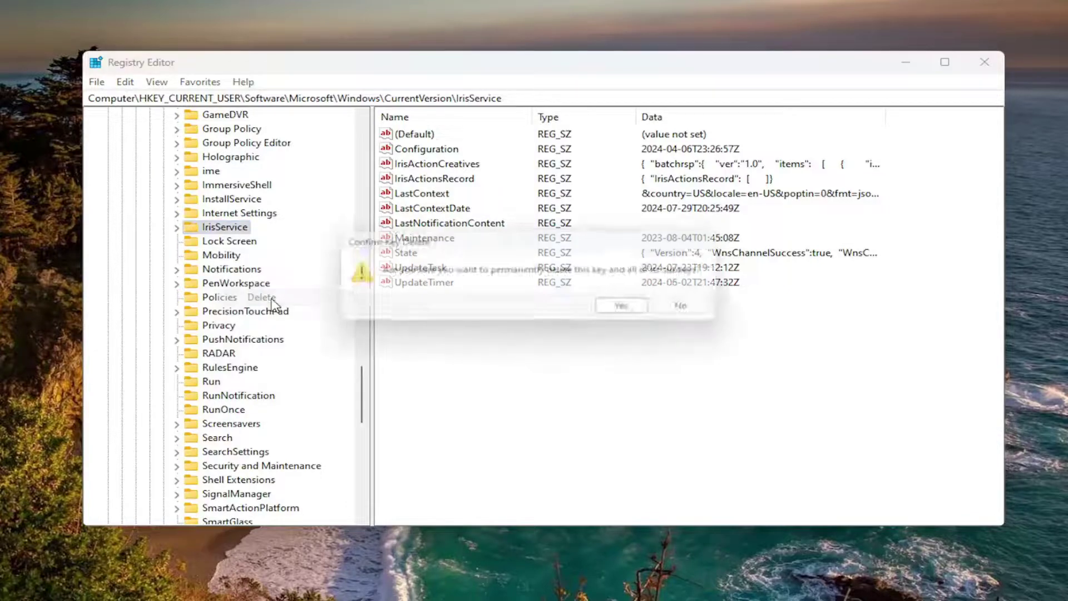
{"action": "left_click", "coordinate": [631, 307]}
Collapse Microsoft, Software and HKEY_CURRENT_USER, leaving Computer selected at the tree root.
{"action": "left_click_drag", "start_coordinate": [367, 387], "coordinate": [267, 228]}
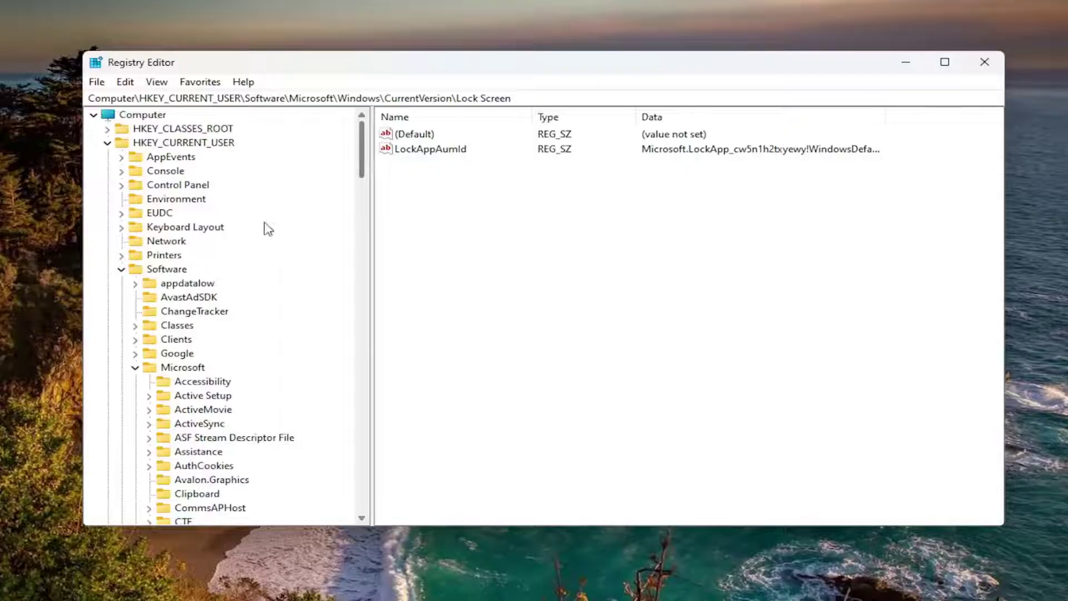
{"action": "double_click", "coordinate": [169, 368]}
{"action": "double_click", "coordinate": [163, 269]}
{"action": "double_click", "coordinate": [144, 142]}
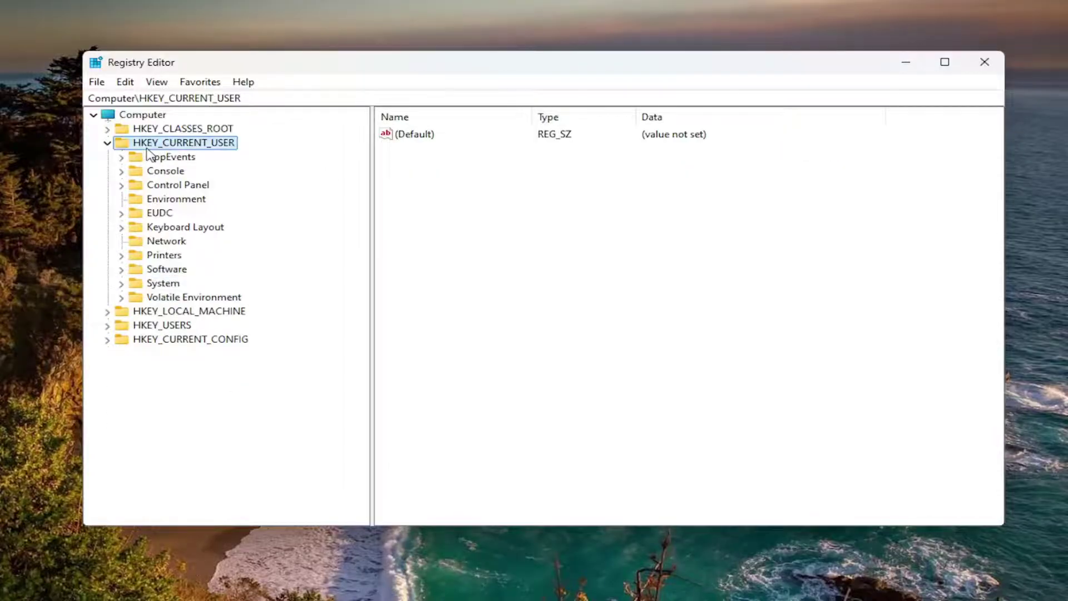
{"action": "left_click", "coordinate": [142, 115]}
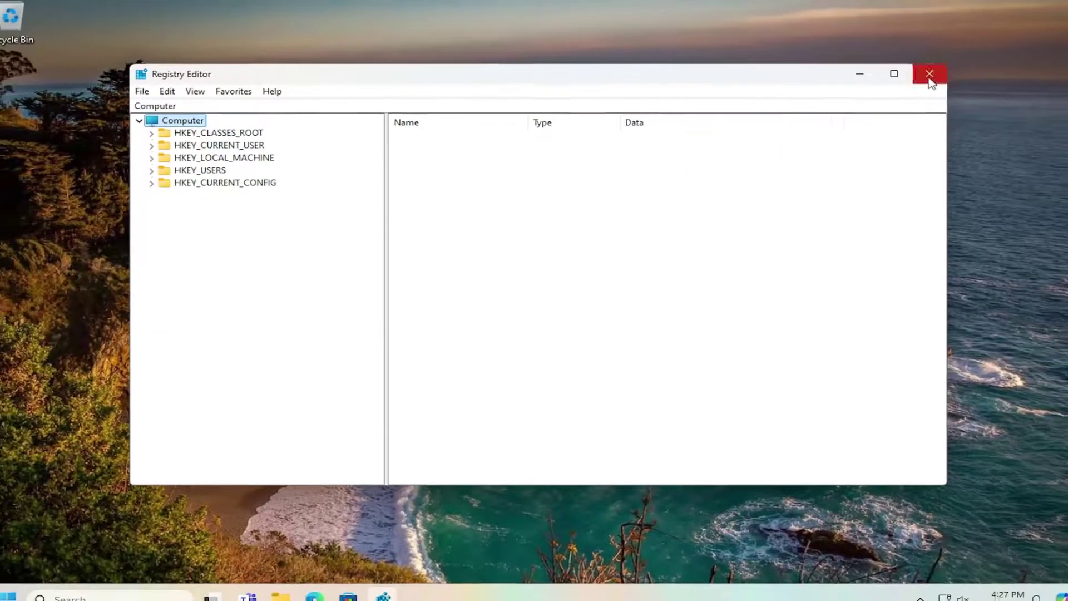
Close Registry Editor and bring up the Start quick-link menu's Shut down or sign out options.
{"action": "left_click", "coordinate": [929, 75]}
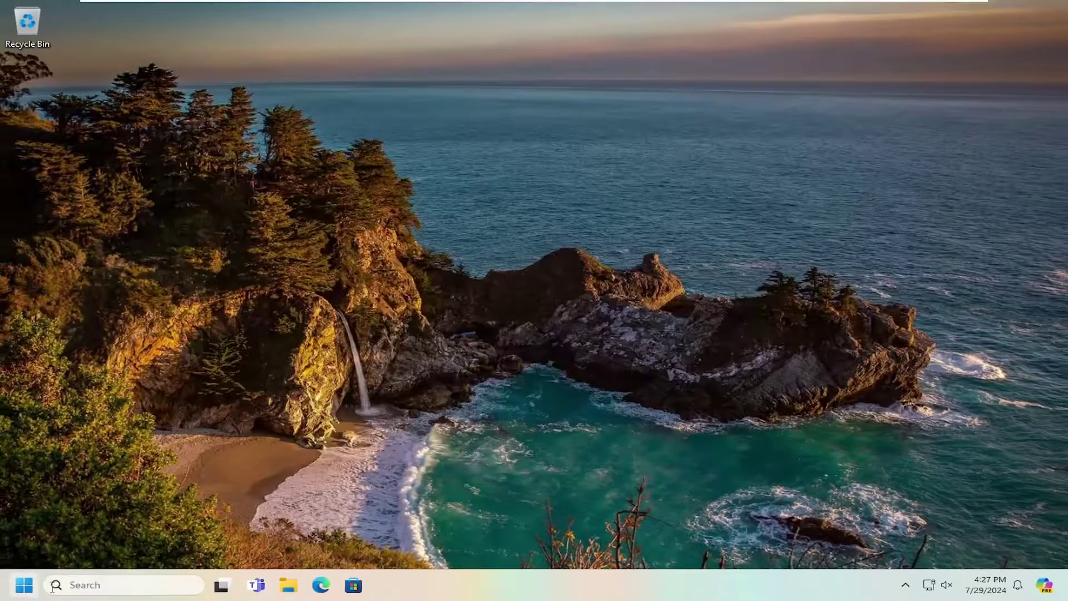
{"action": "right_click", "coordinate": [8, 597]}
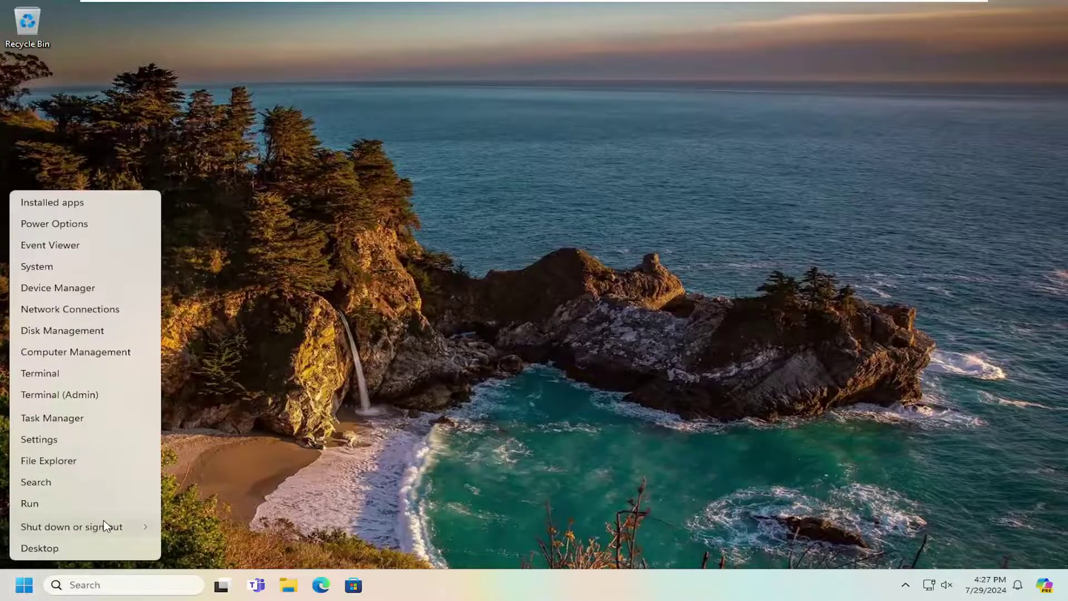
{"action": "mouse_move", "coordinate": [104, 525]}
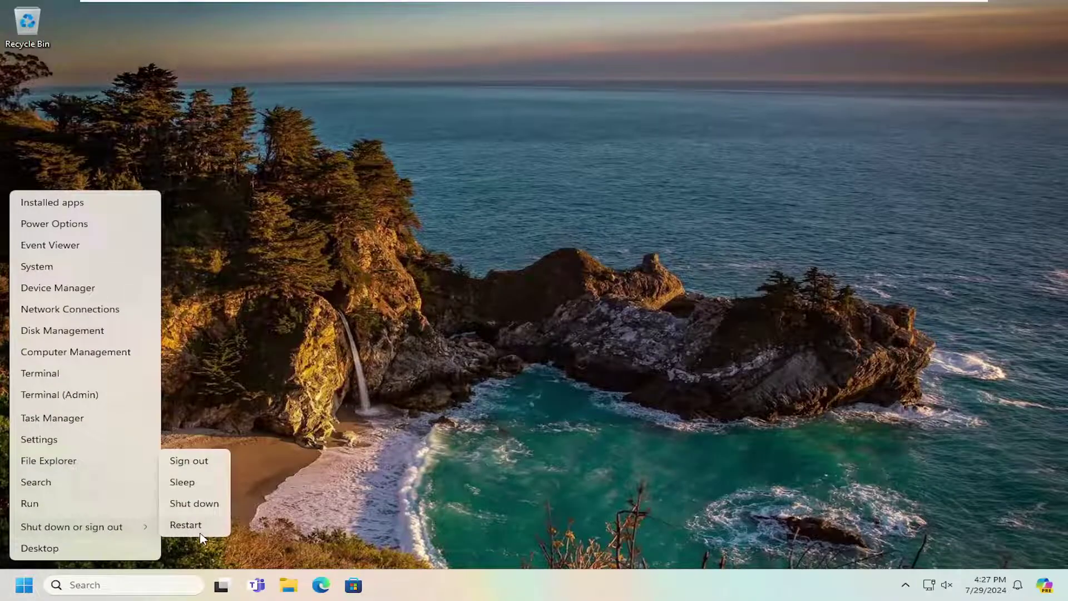